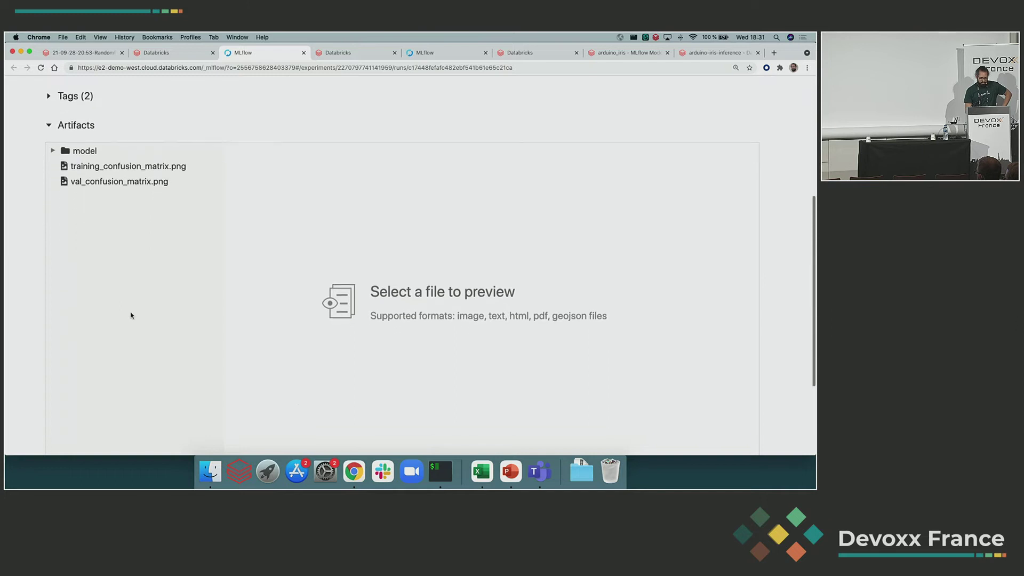
Inspect the run's model artifacts: input_example.json, model.pkl and requirements.txt, plus training_confusion_matrix.png.
{"action": "left_click", "coordinate": [58, 151]}
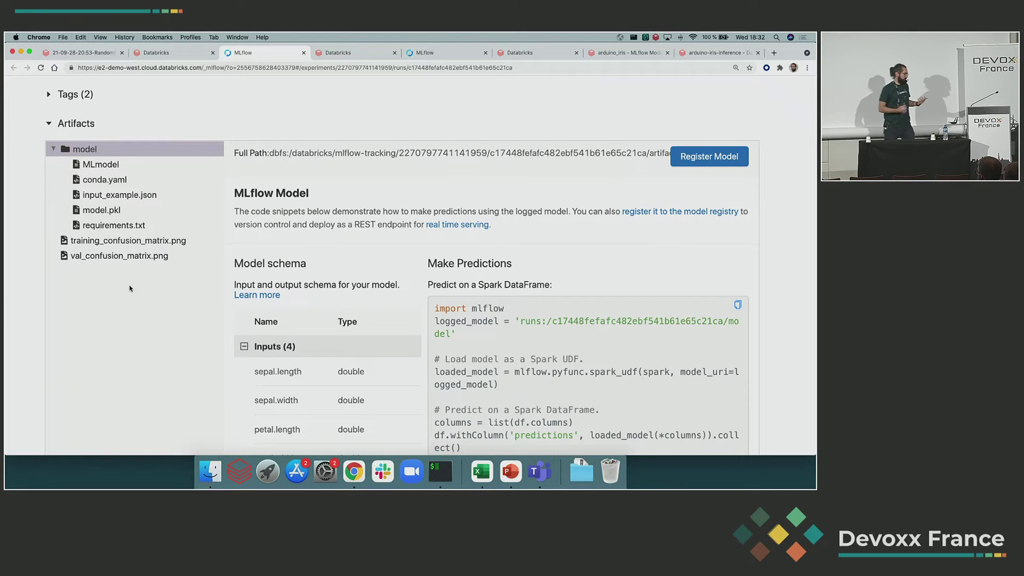
{"action": "left_click", "coordinate": [136, 196]}
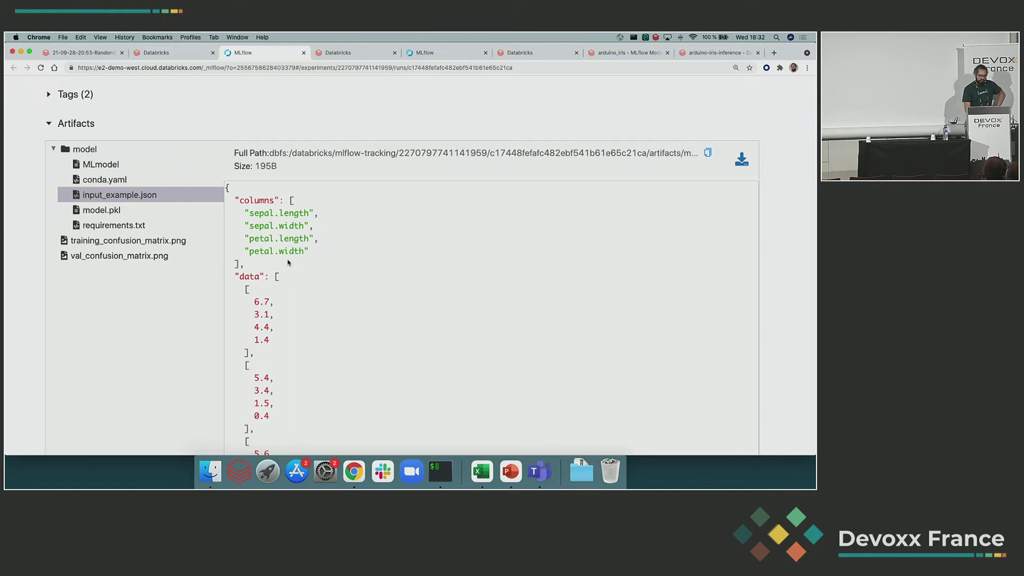
{"action": "left_click", "coordinate": [155, 212]}
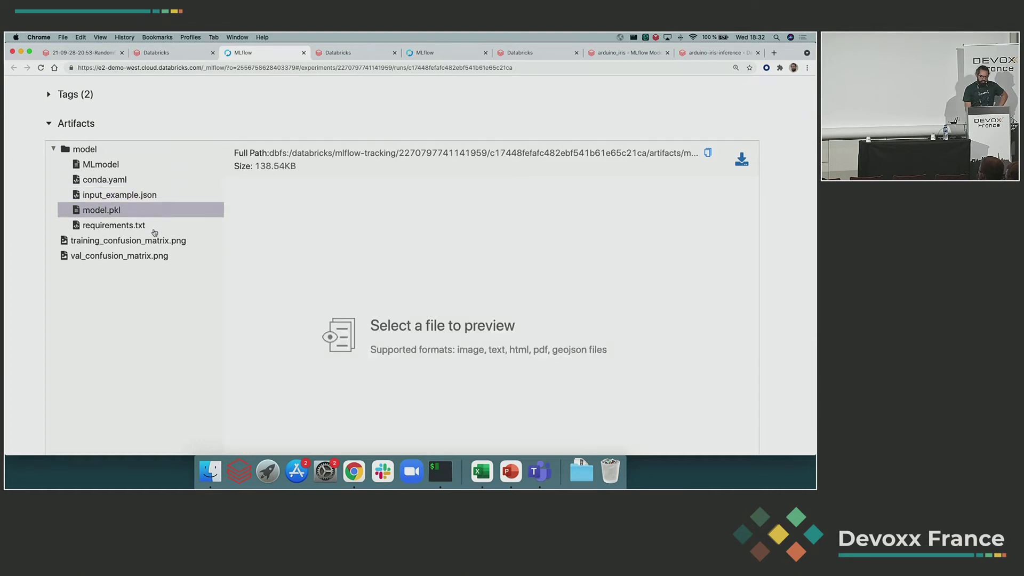
{"action": "left_click", "coordinate": [154, 227]}
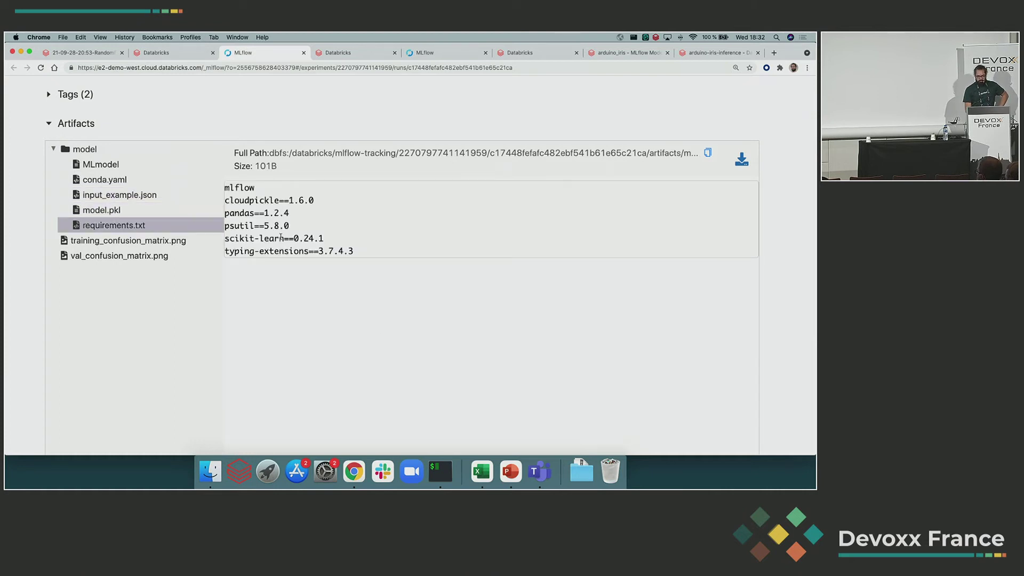
{"action": "left_click", "coordinate": [179, 242]}
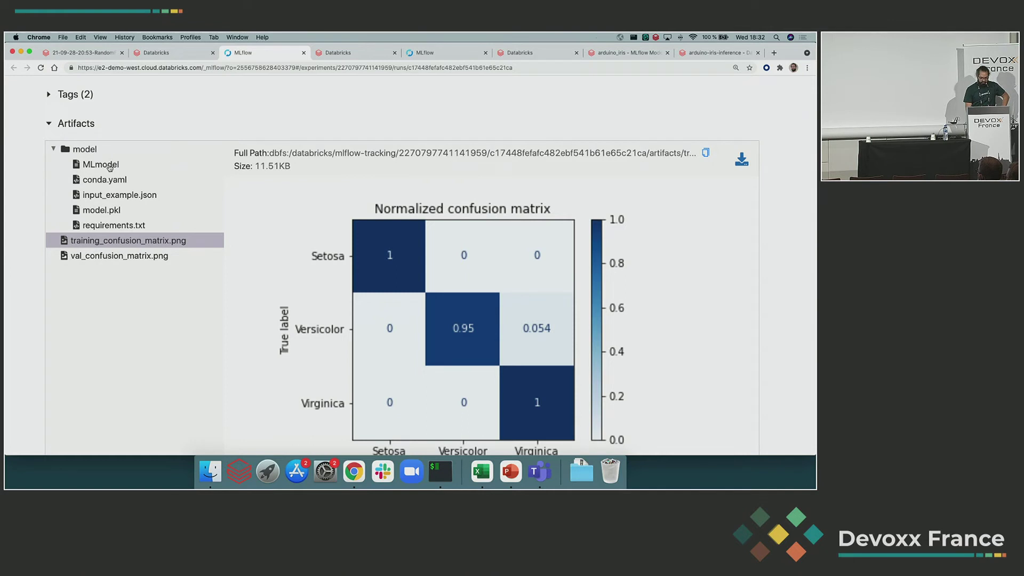
Review the logged model's input and output schema and its prediction code snippets on the random_forest run page.
{"action": "left_click", "coordinate": [91, 154]}
{"action": "scroll", "coordinate": [155, 192], "scroll_direction": "up", "scroll_amount": 3}
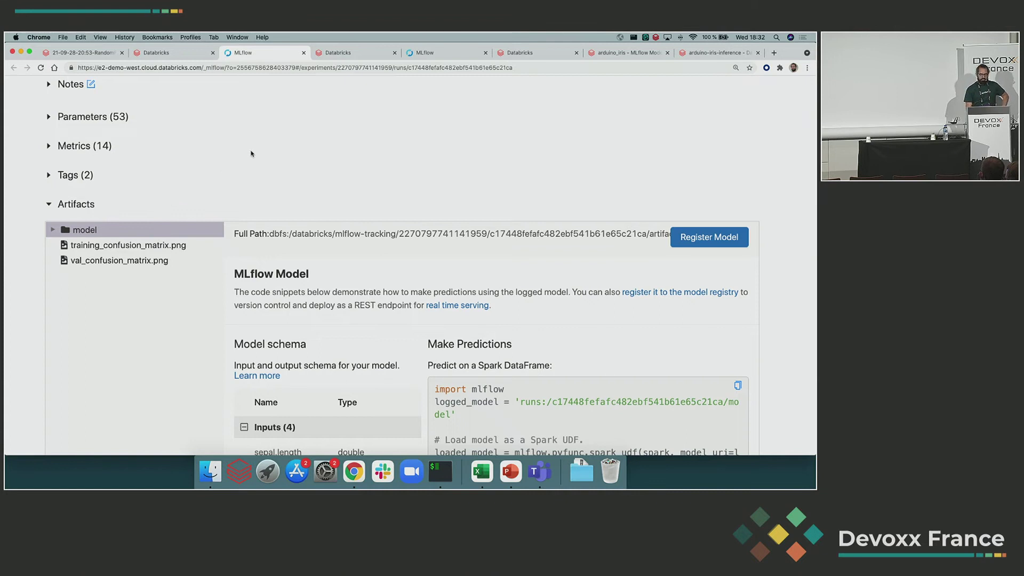
{"action": "scroll", "coordinate": [251, 153], "scroll_direction": "up", "scroll_amount": 5}
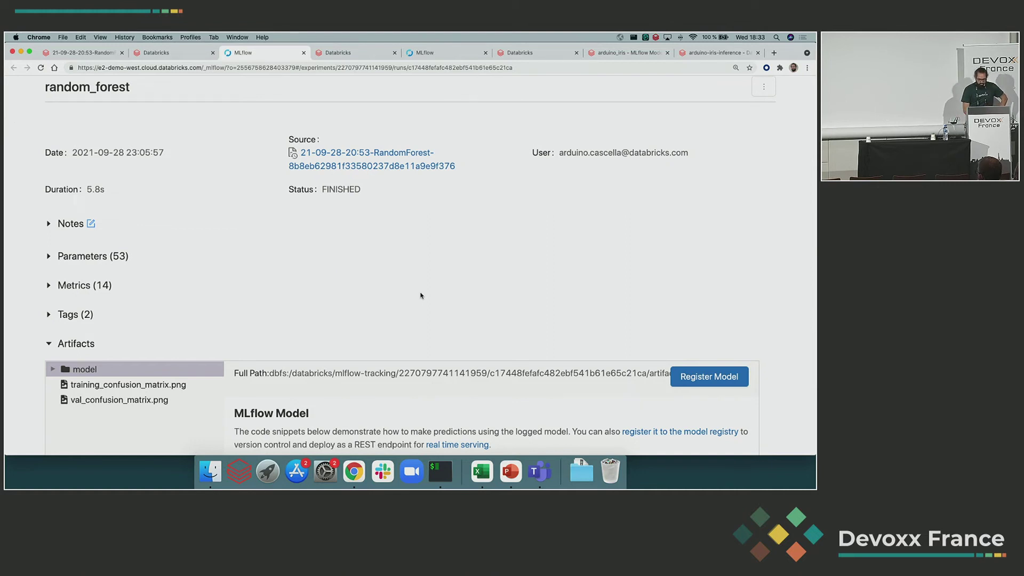
{"action": "scroll", "coordinate": [420, 296], "scroll_direction": "down", "scroll_amount": 5}
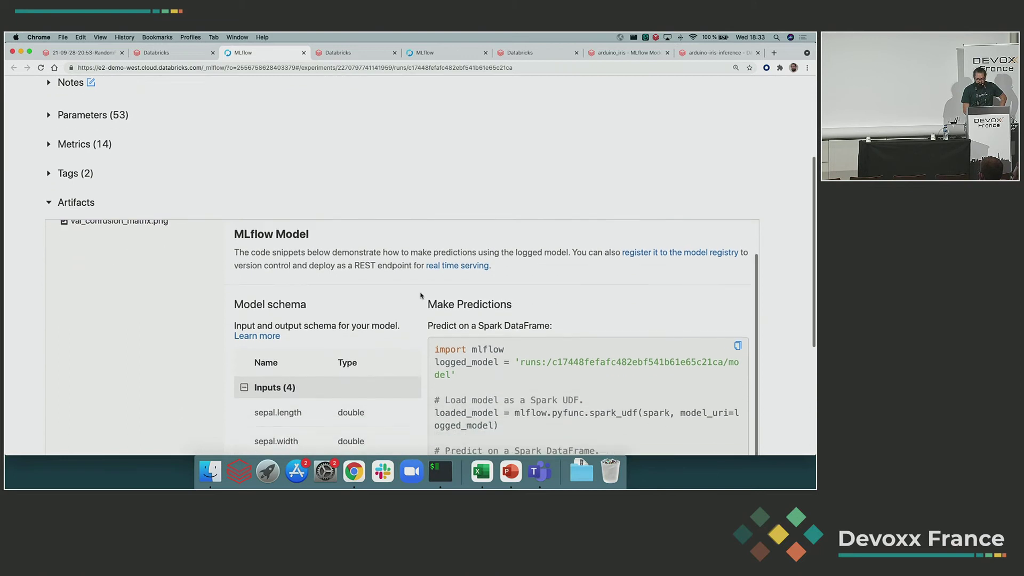
{"action": "scroll", "coordinate": [421, 294], "scroll_direction": "down", "scroll_amount": 5}
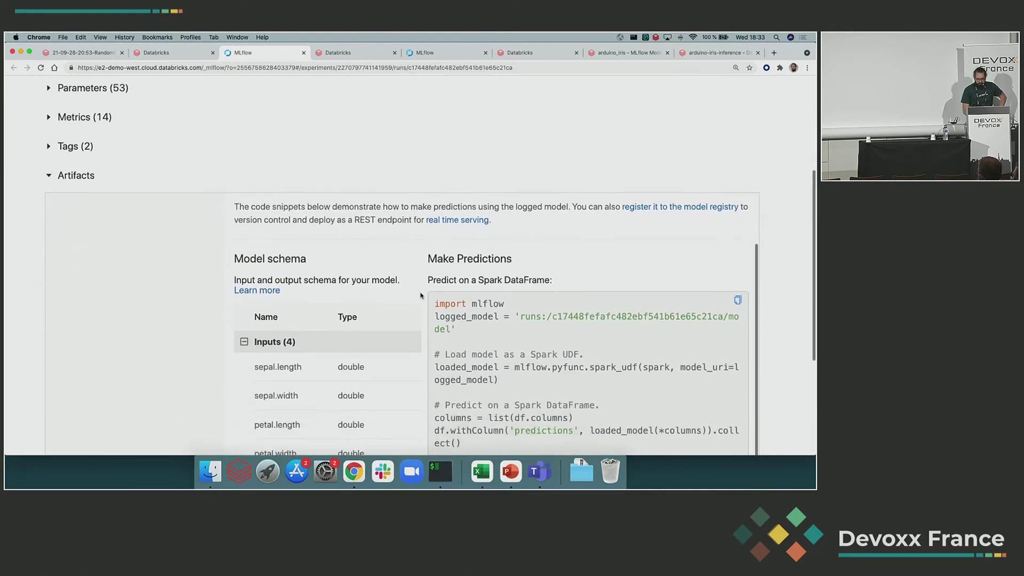
{"action": "scroll", "coordinate": [761, 343], "scroll_direction": "down", "scroll_amount": 2}
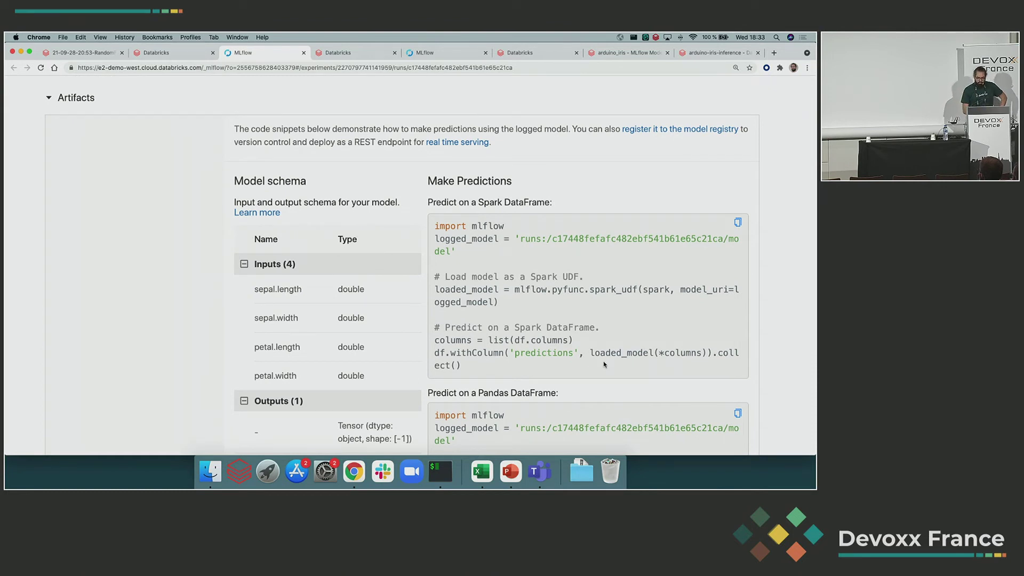
{"action": "scroll", "coordinate": [635, 288], "scroll_direction": "up", "scroll_amount": 2}
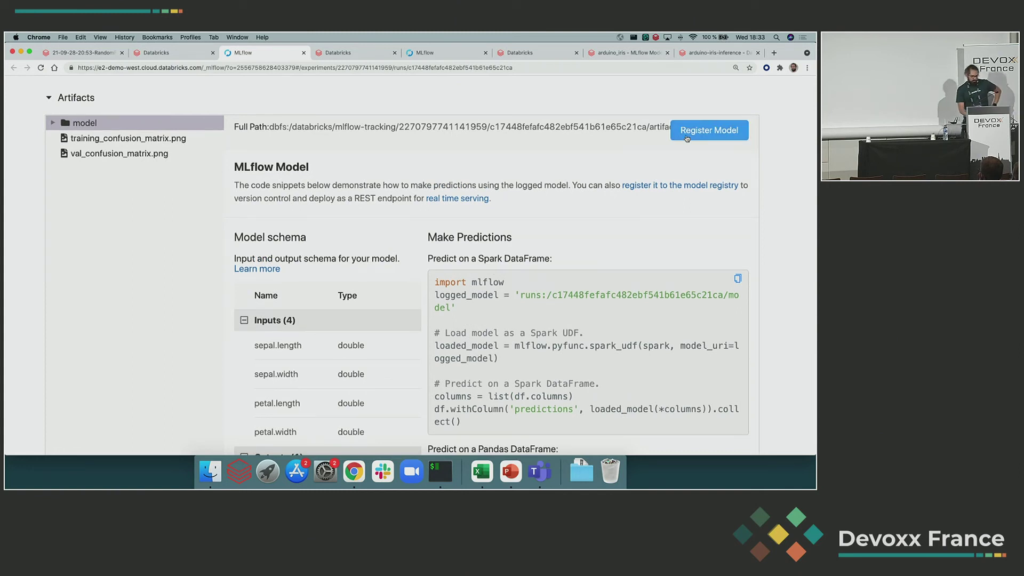
Open the upper random_forest run with 0.982 training accuracy from the experiment's run table and select its model artifact.
{"action": "left_click", "coordinate": [166, 52]}
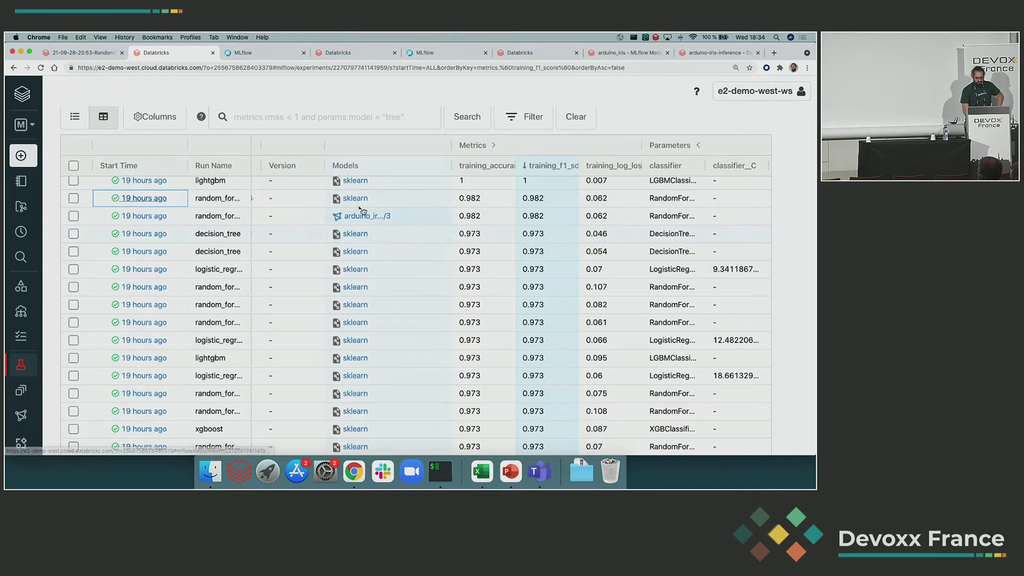
{"action": "left_click", "coordinate": [138, 198]}
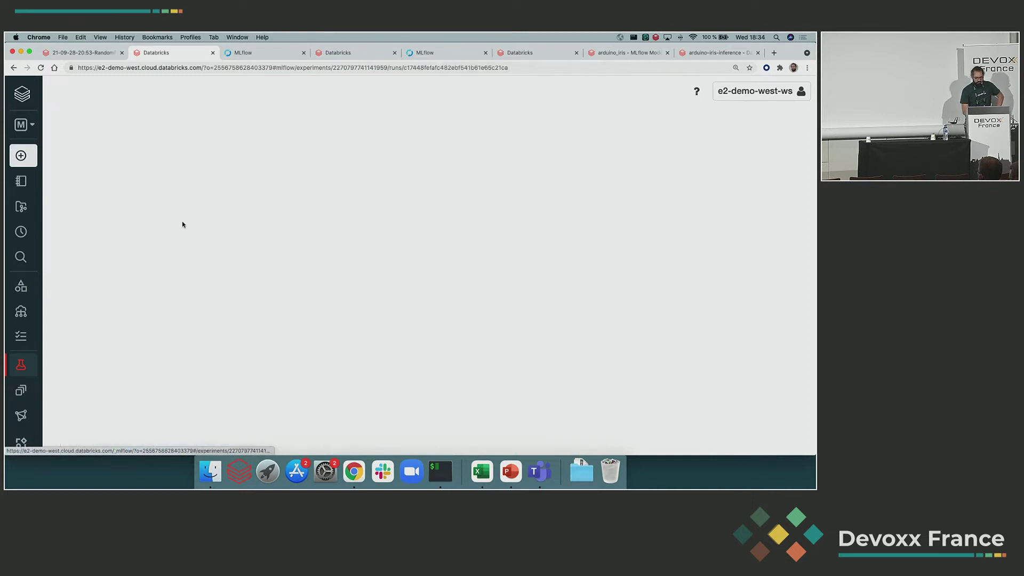
{"action": "scroll", "coordinate": [464, 295], "scroll_direction": "down", "scroll_amount": 5}
{"action": "scroll", "coordinate": [507, 269], "scroll_direction": "up", "scroll_amount": 3}
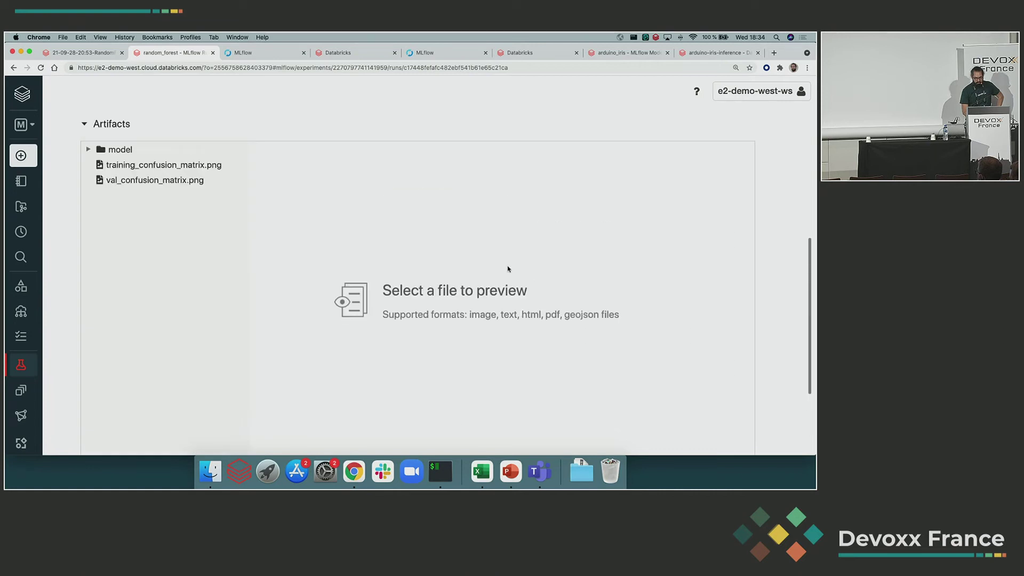
{"action": "left_click", "coordinate": [213, 191]}
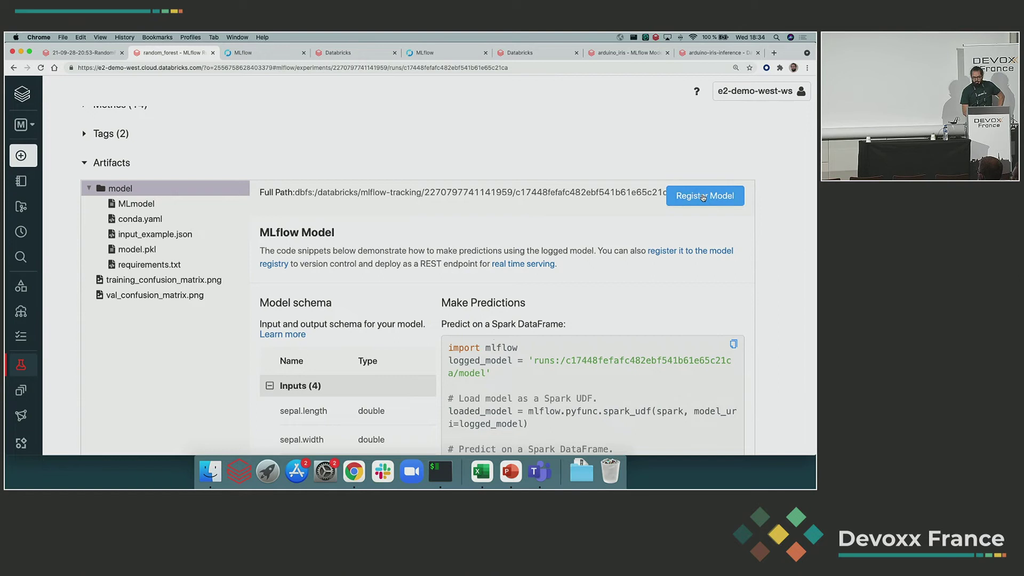
Register the random_forest run's model as a new version of the existing arduino_iris model.
{"action": "left_click", "coordinate": [704, 196]}
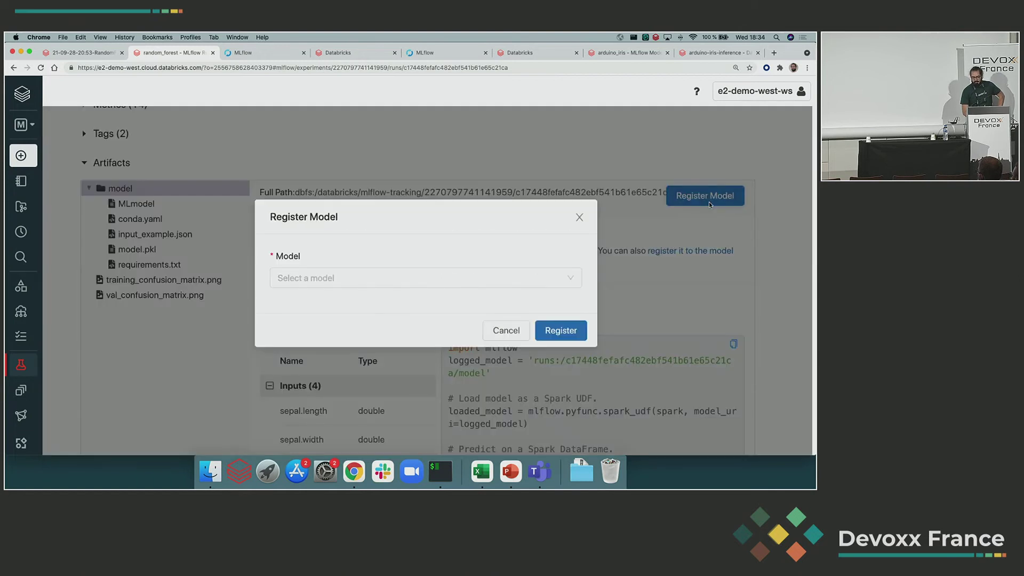
{"action": "left_click", "coordinate": [463, 274]}
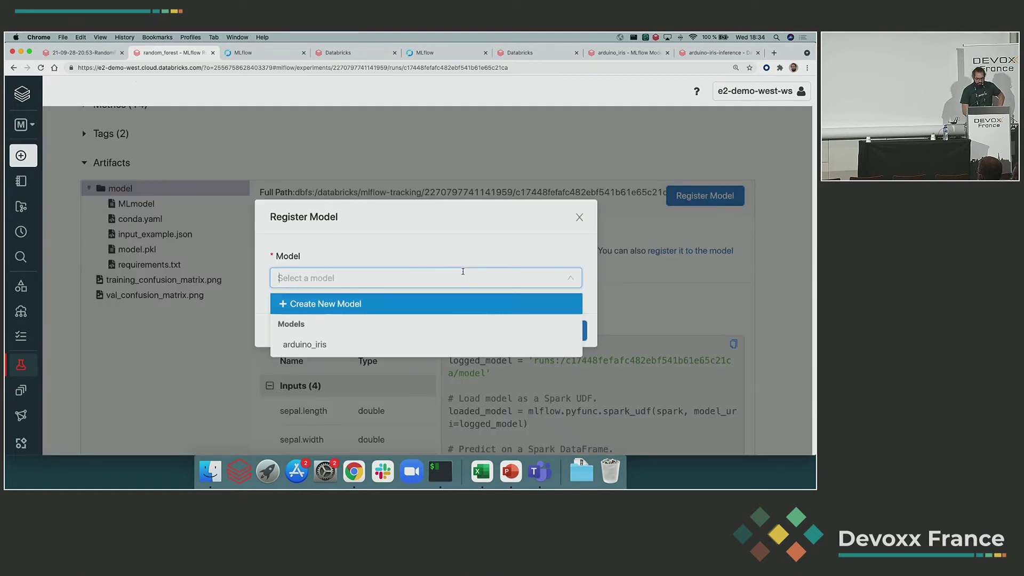
{"action": "left_click", "coordinate": [429, 344]}
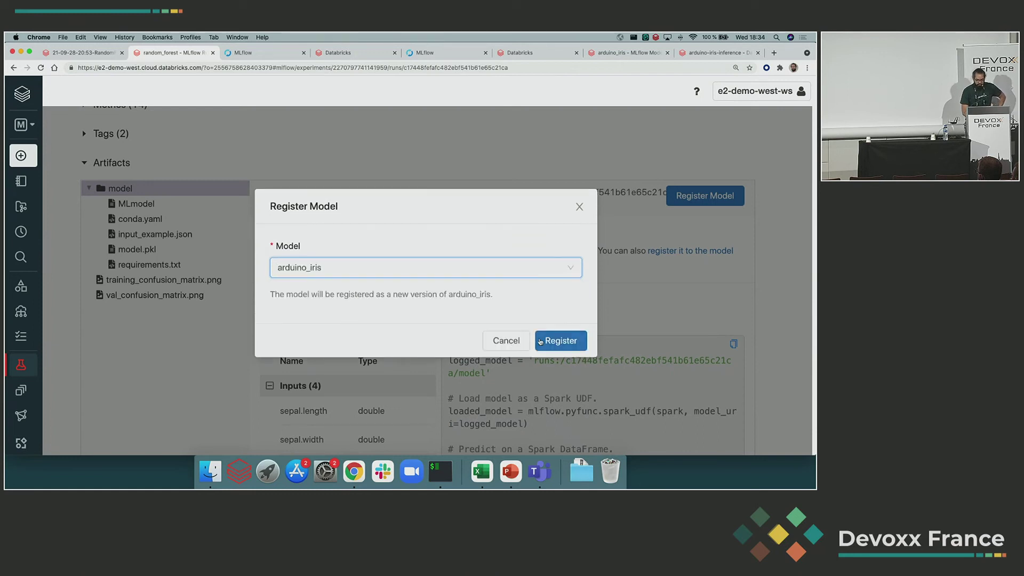
{"action": "left_click", "coordinate": [557, 344]}
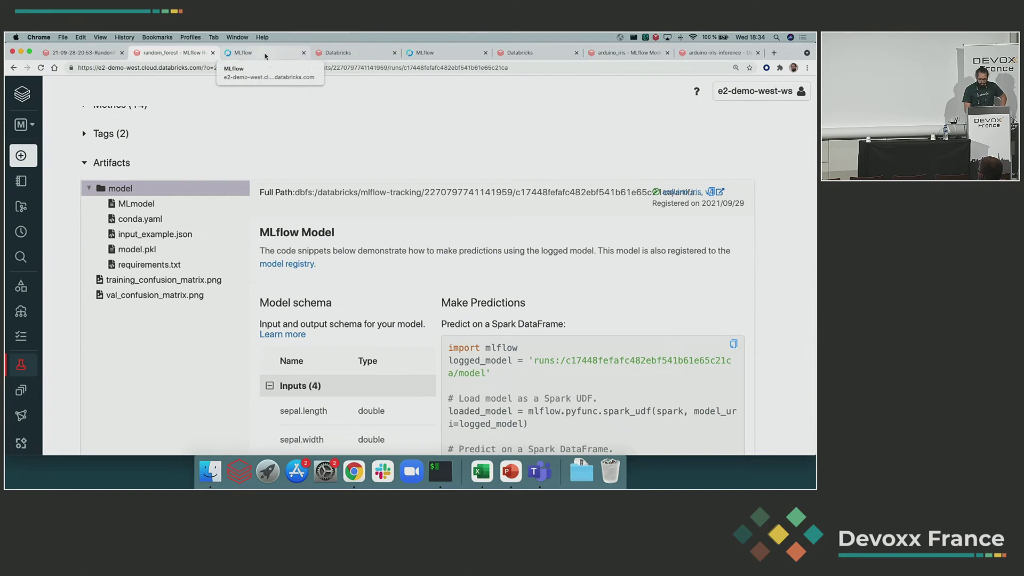
Open the newly registered model version from the run, and view the list of all arduino_iris versions with their stages.
{"action": "left_click", "coordinate": [713, 192]}
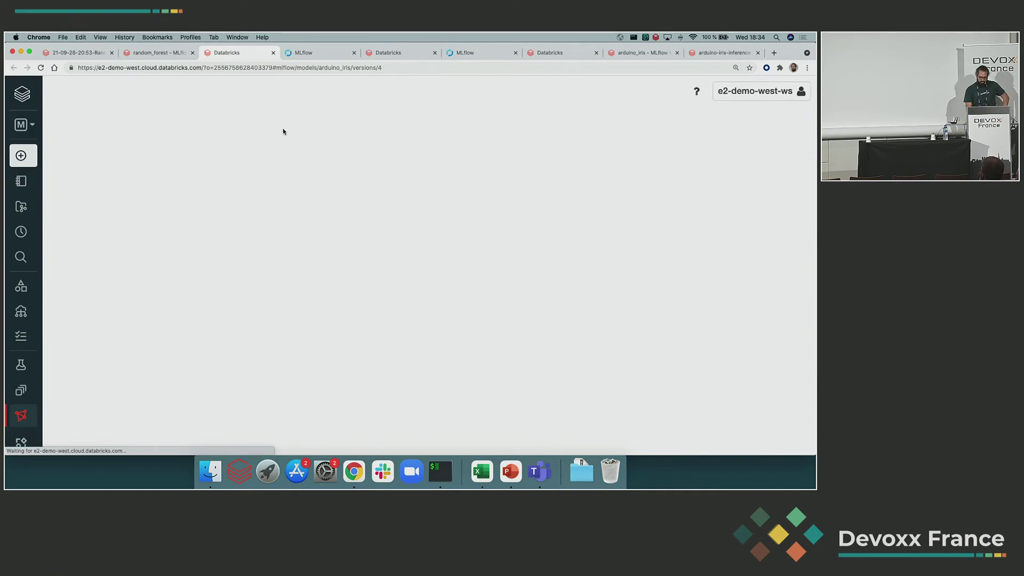
{"action": "left_click_drag", "start_coordinate": [355, 67], "coordinate": [388, 73]}
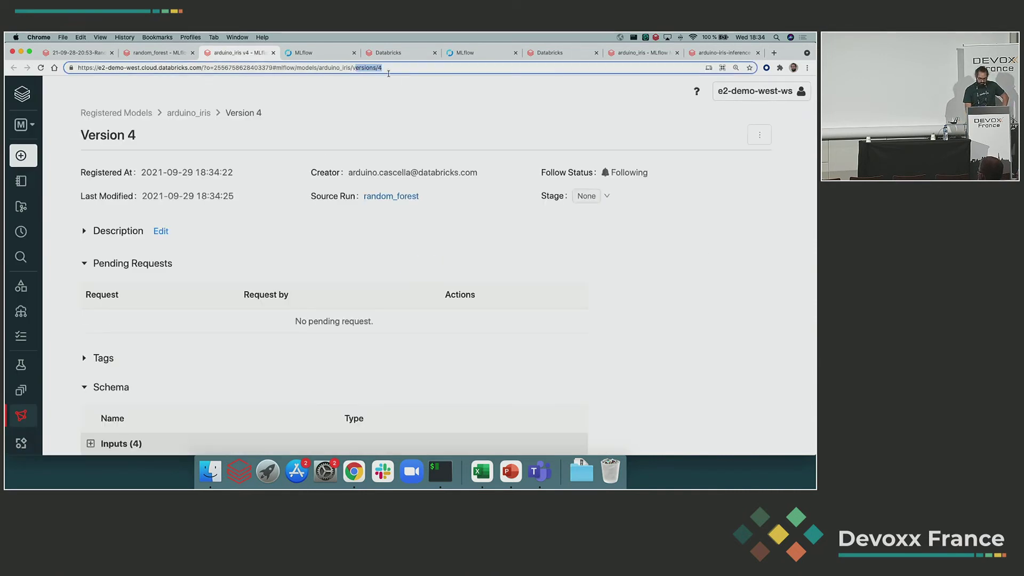
{"action": "left_click", "coordinate": [207, 114]}
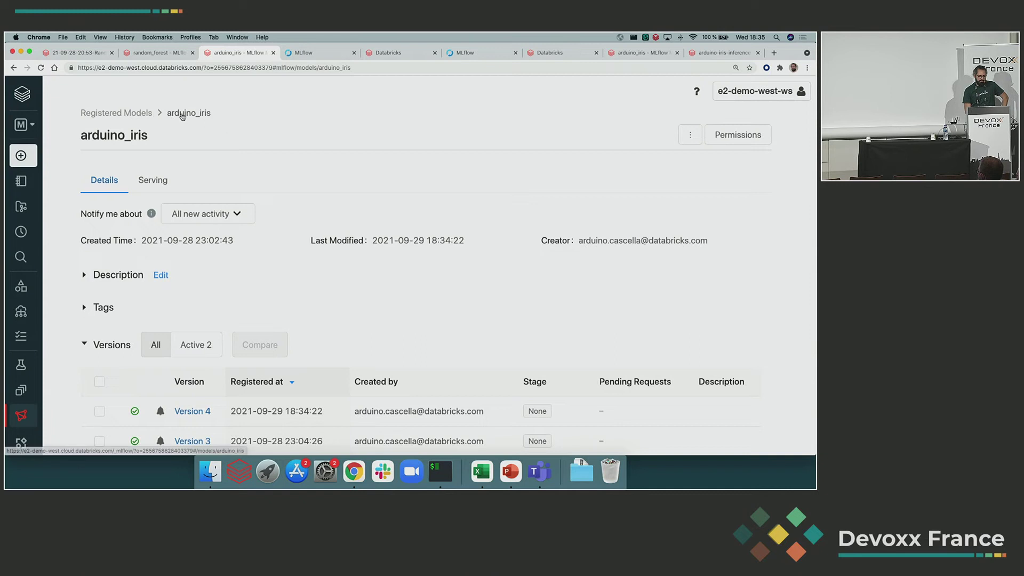
{"action": "scroll", "coordinate": [257, 271], "scroll_direction": "down", "scroll_amount": 5}
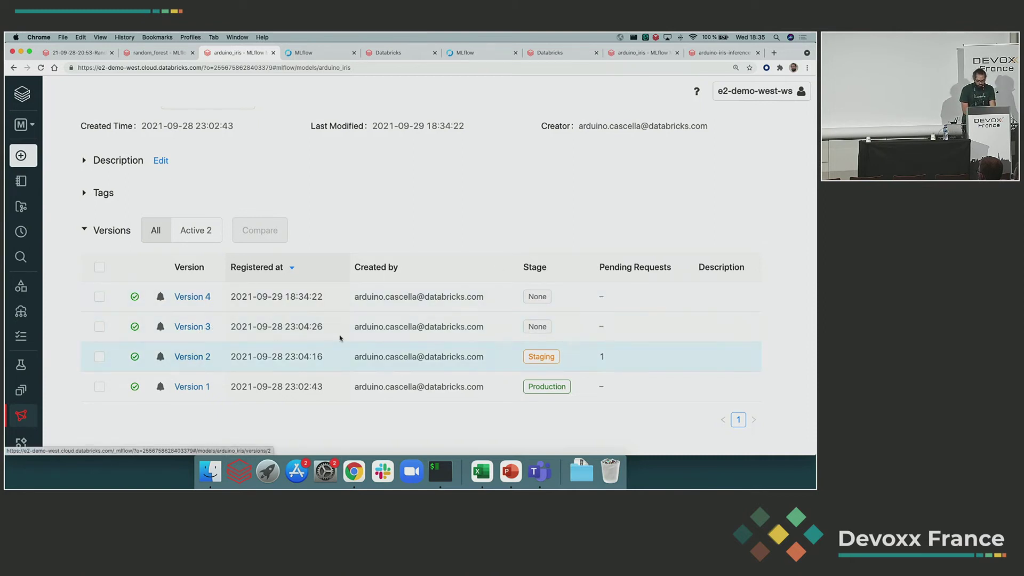
Try to request a stage transition to Production for Version 2 of arduino_iris, leaving the comment empty.
{"action": "left_click", "coordinate": [201, 357]}
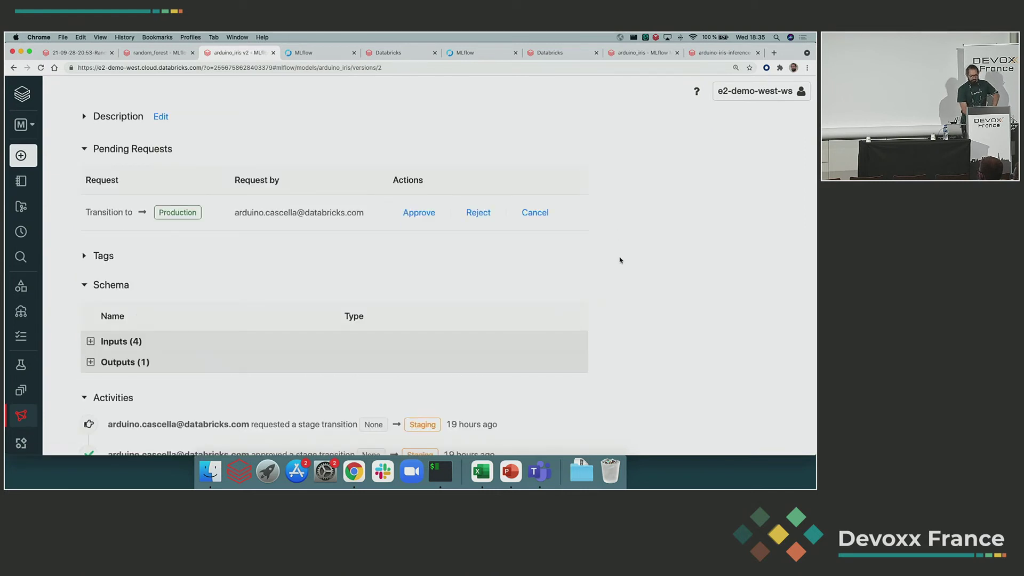
{"action": "scroll", "coordinate": [620, 261], "scroll_direction": "up", "scroll_amount": 2}
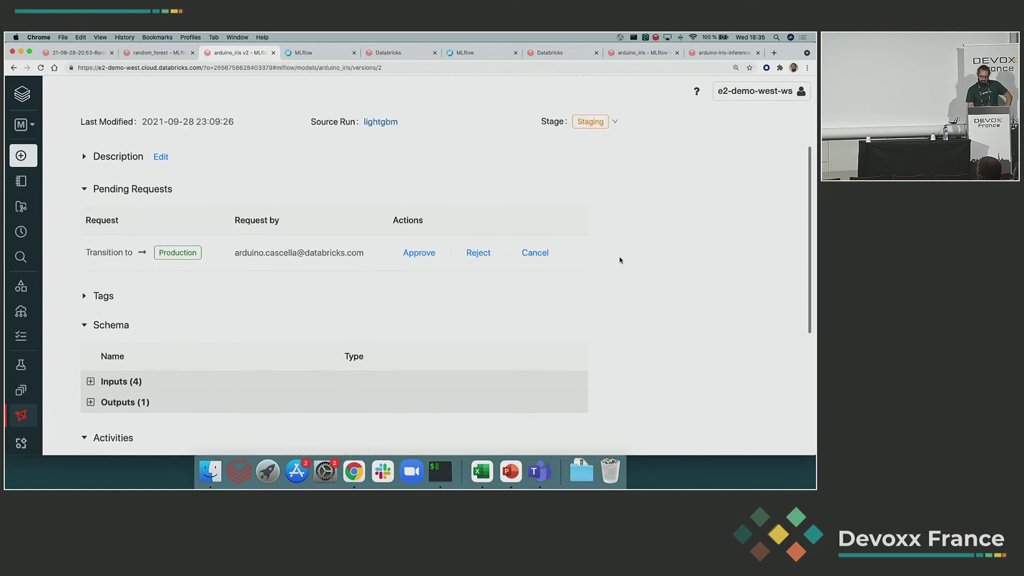
{"action": "scroll", "coordinate": [620, 260], "scroll_direction": "up", "scroll_amount": 4}
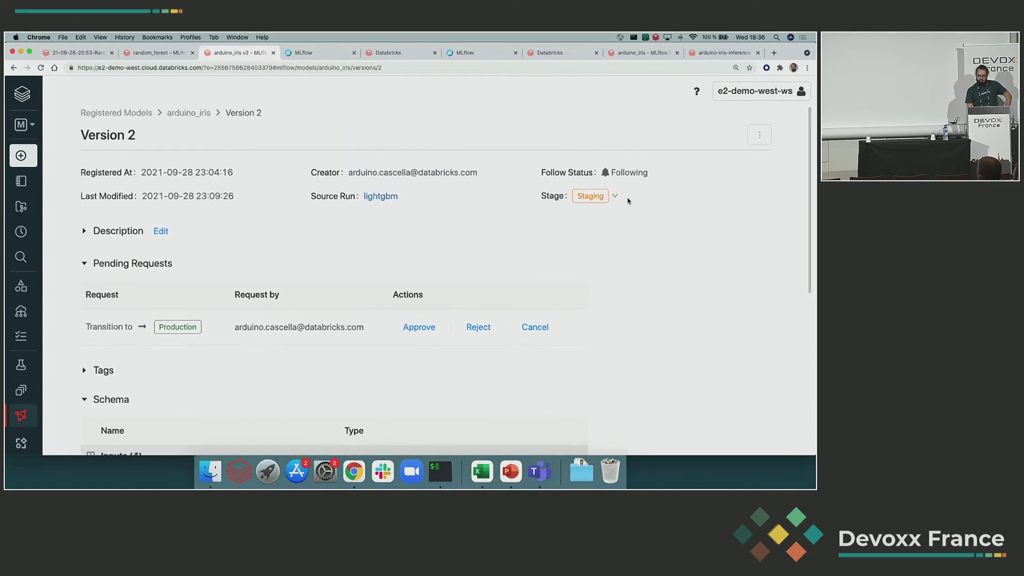
{"action": "left_click", "coordinate": [617, 197]}
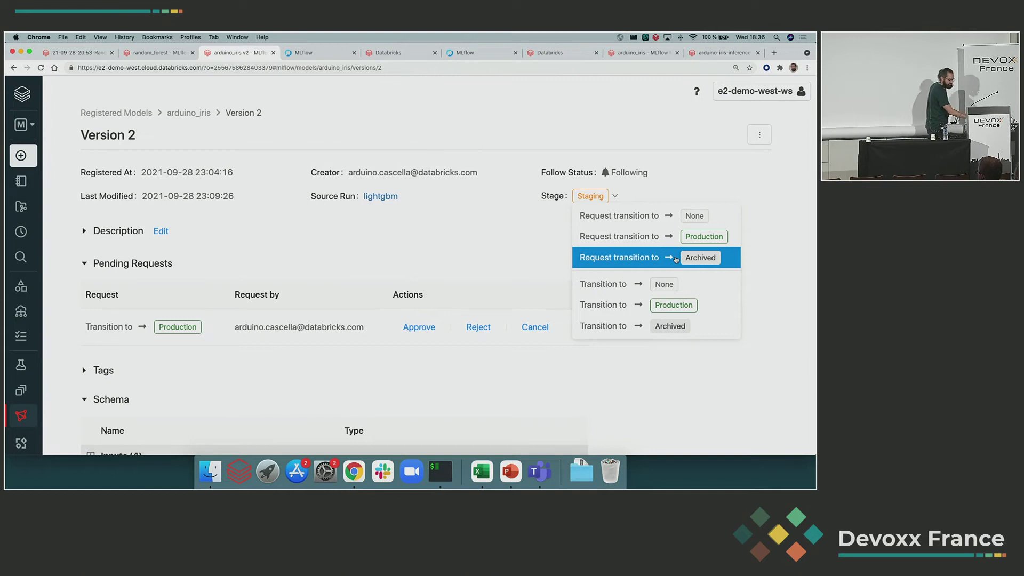
{"action": "left_click", "coordinate": [668, 240]}
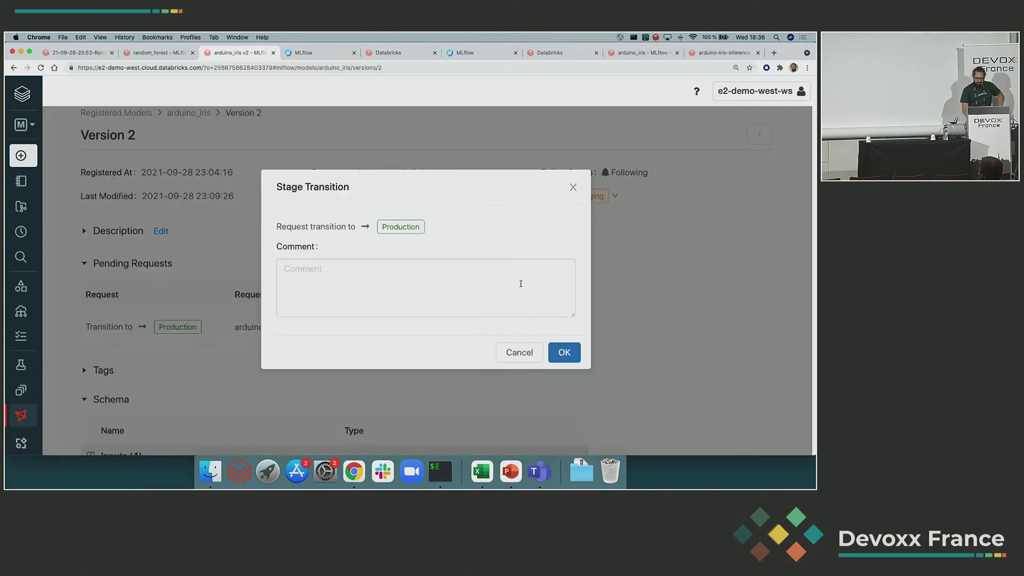
{"action": "left_click", "coordinate": [562, 353]}
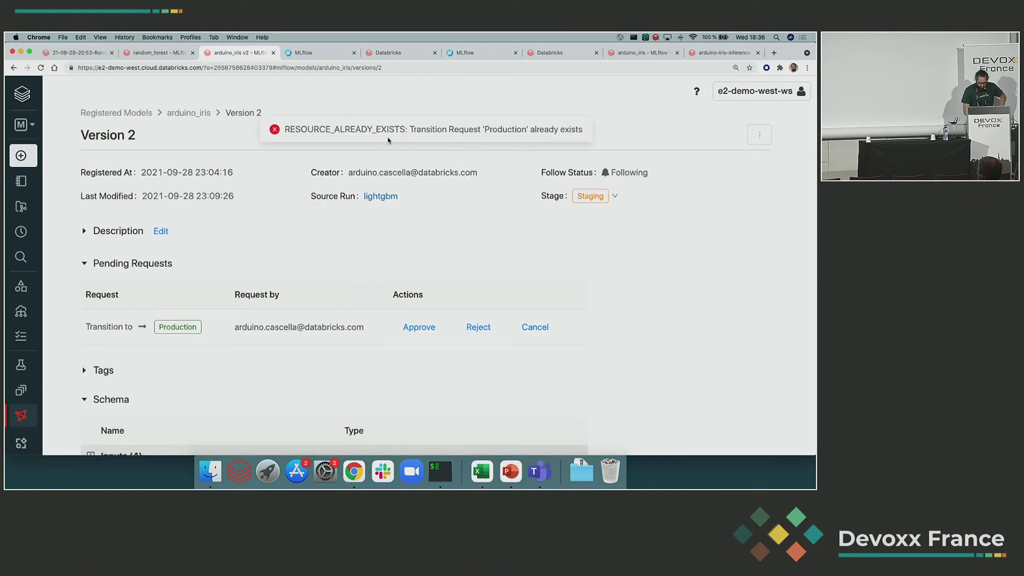
Check the stage and pending requests of Version 3 of the arduino_iris model.
{"action": "left_click", "coordinate": [188, 113]}
{"action": "scroll", "coordinate": [253, 348], "scroll_direction": "down", "scroll_amount": 3}
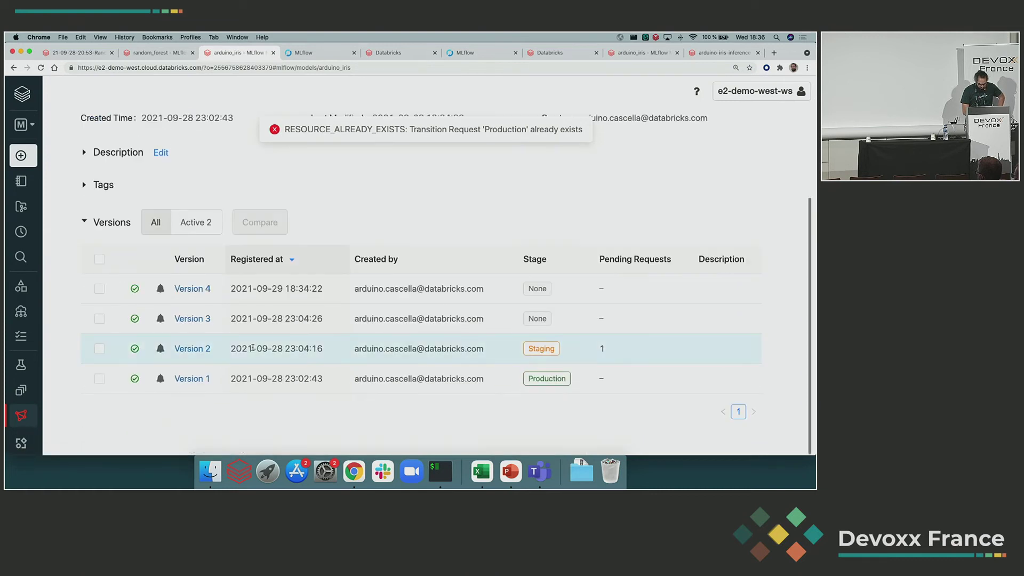
{"action": "left_click", "coordinate": [189, 319]}
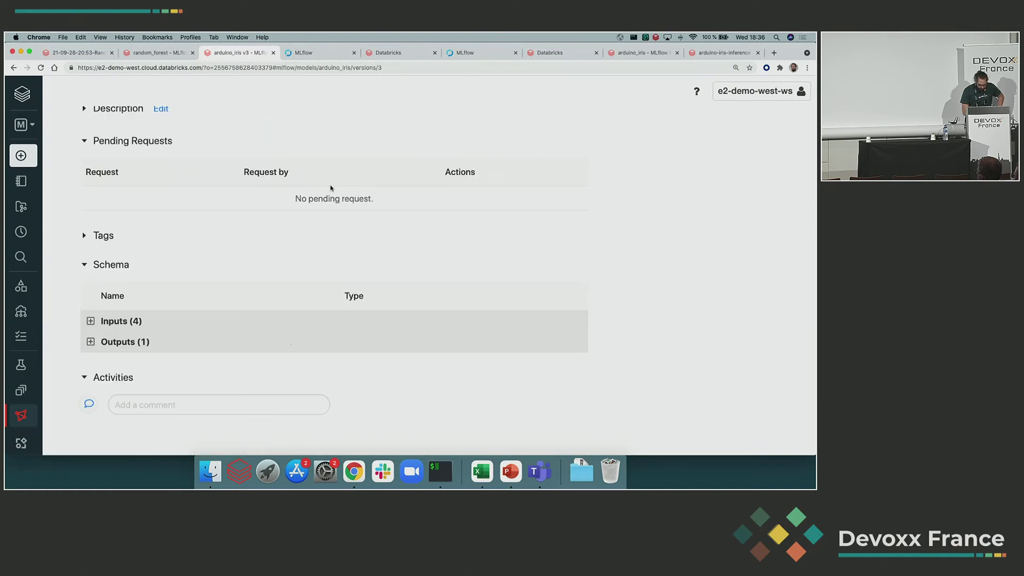
{"action": "scroll", "coordinate": [324, 246], "scroll_direction": "up", "scroll_amount": 5}
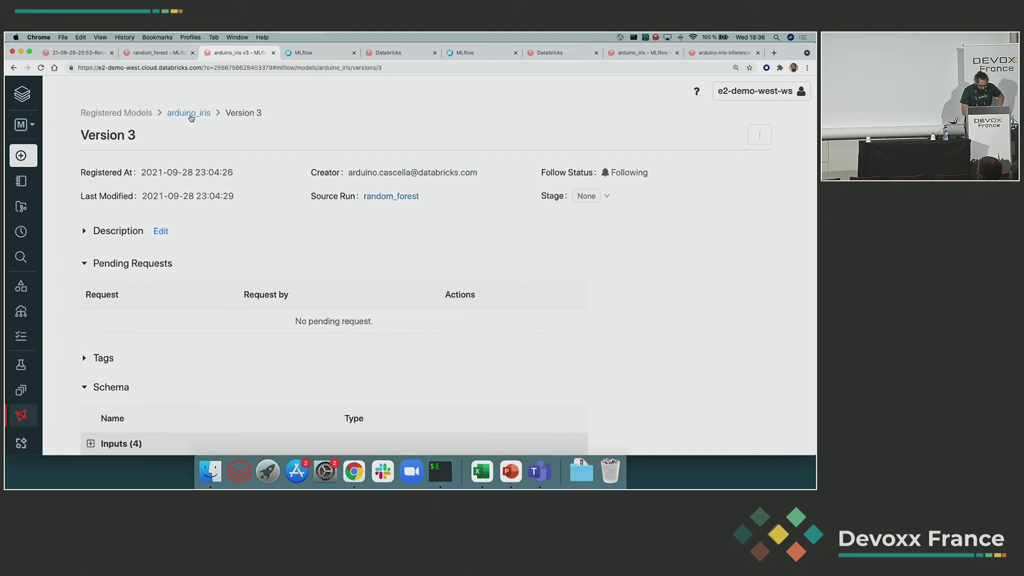
Approve Version 2's pending transition to Production in arduino_iris without a comment, archiving the existing Production version.
{"action": "left_click", "coordinate": [189, 113]}
{"action": "scroll", "coordinate": [190, 320], "scroll_direction": "down", "scroll_amount": 3}
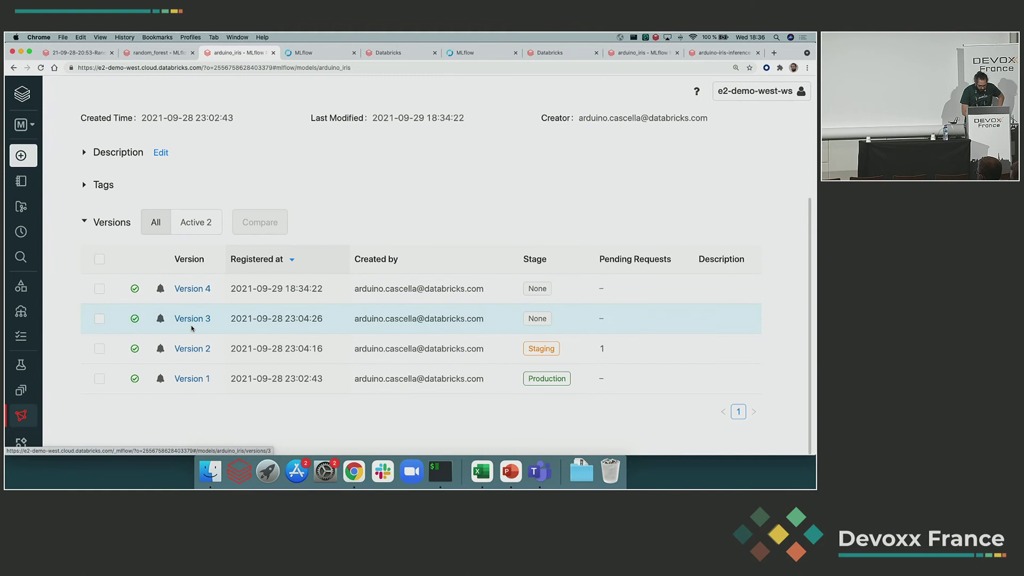
{"action": "left_click", "coordinate": [193, 349]}
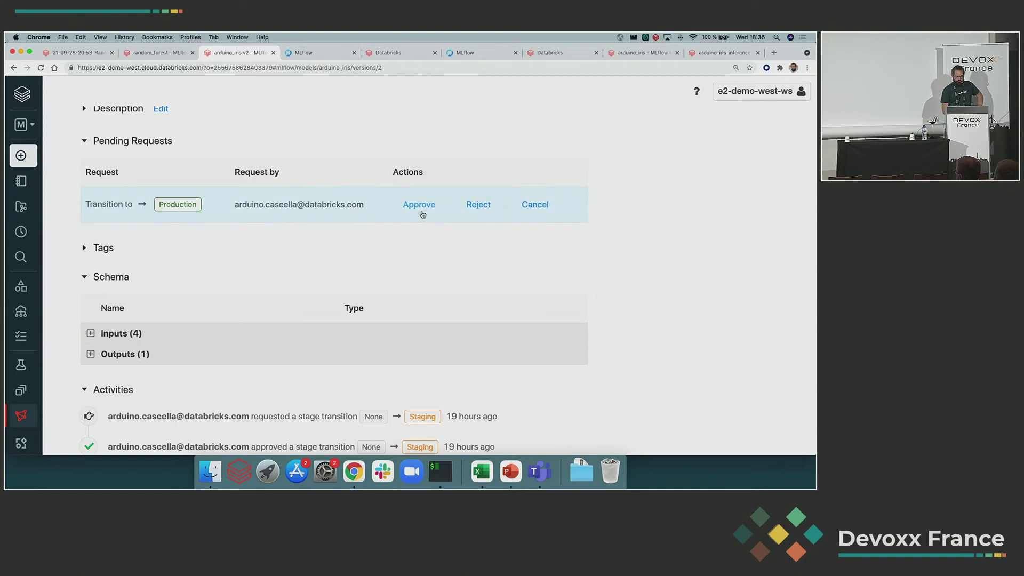
{"action": "left_click", "coordinate": [424, 205]}
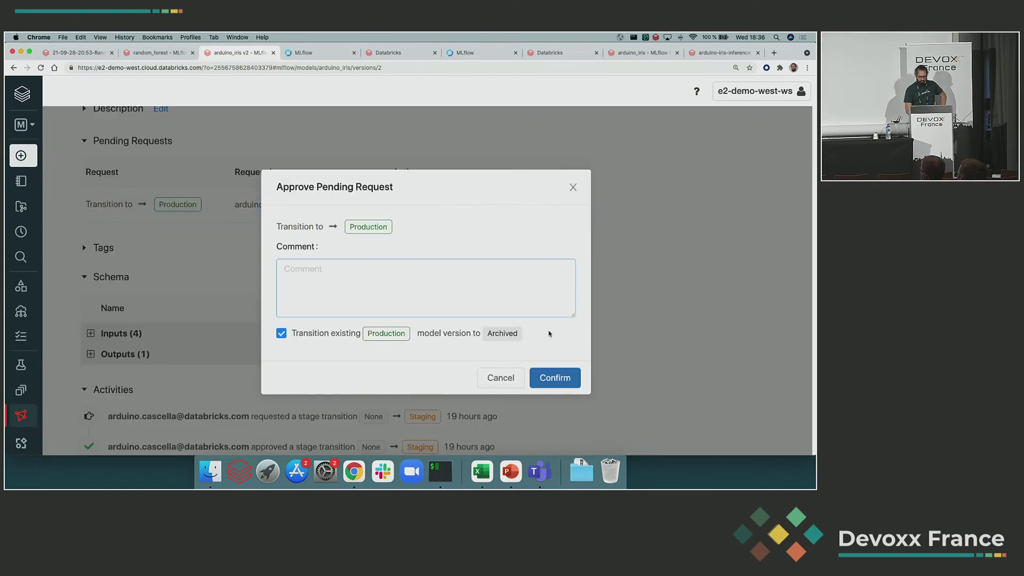
{"action": "mouse_move", "coordinate": [394, 335]}
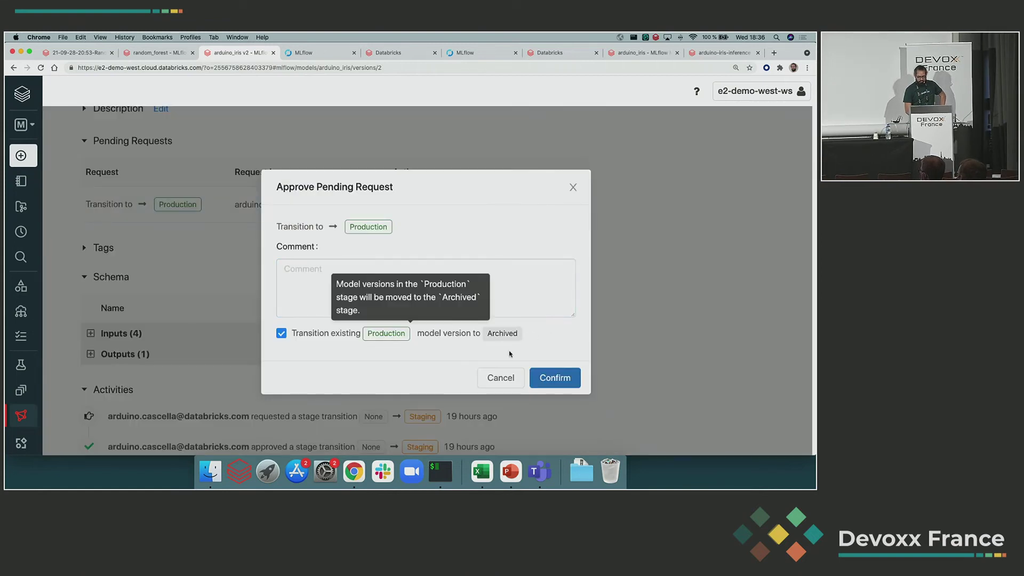
{"action": "left_click", "coordinate": [564, 376]}
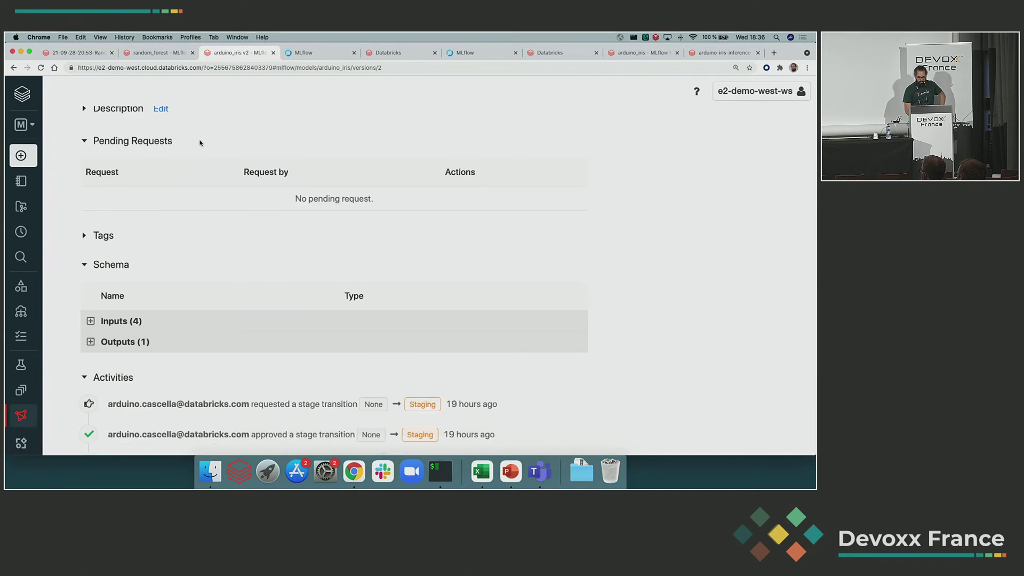
Check the stages of all arduino_iris versions, and review the stage transition history of Version 2.
{"action": "scroll", "coordinate": [176, 142], "scroll_direction": "up", "scroll_amount": 3}
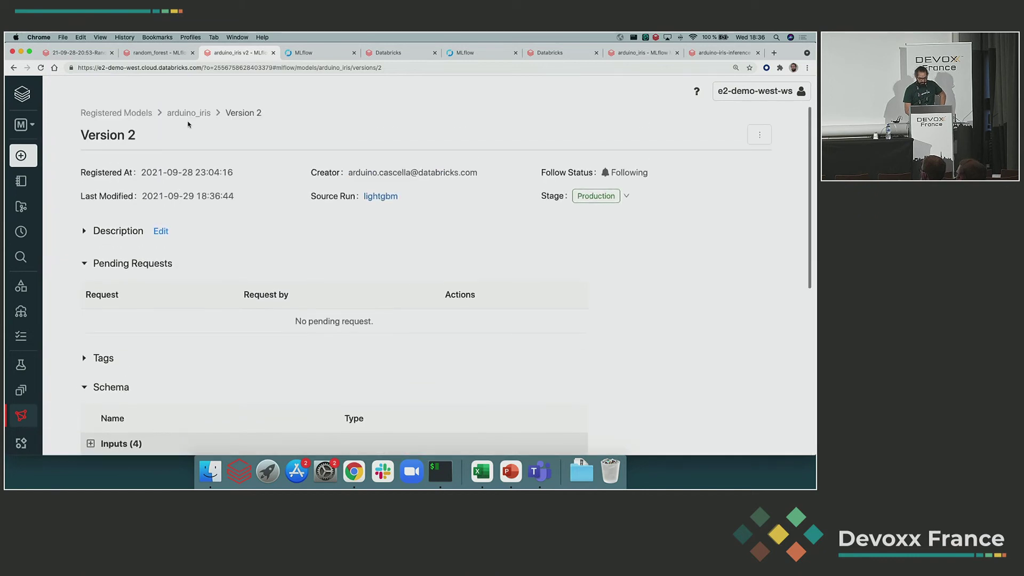
{"action": "left_click", "coordinate": [188, 114]}
{"action": "scroll", "coordinate": [374, 267], "scroll_direction": "down", "scroll_amount": 5}
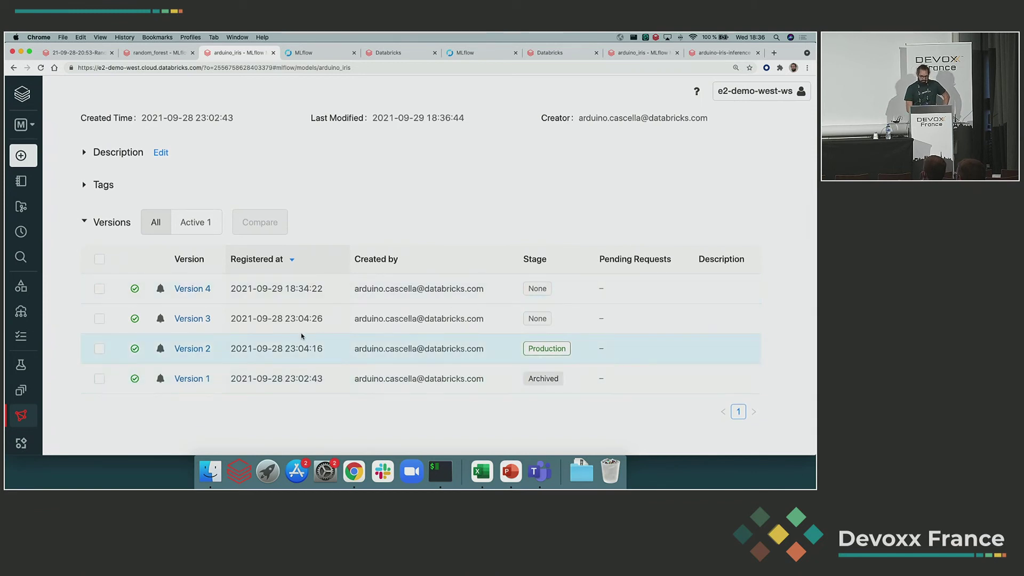
{"action": "left_click", "coordinate": [204, 348]}
{"action": "scroll", "coordinate": [354, 339], "scroll_direction": "down", "scroll_amount": 5}
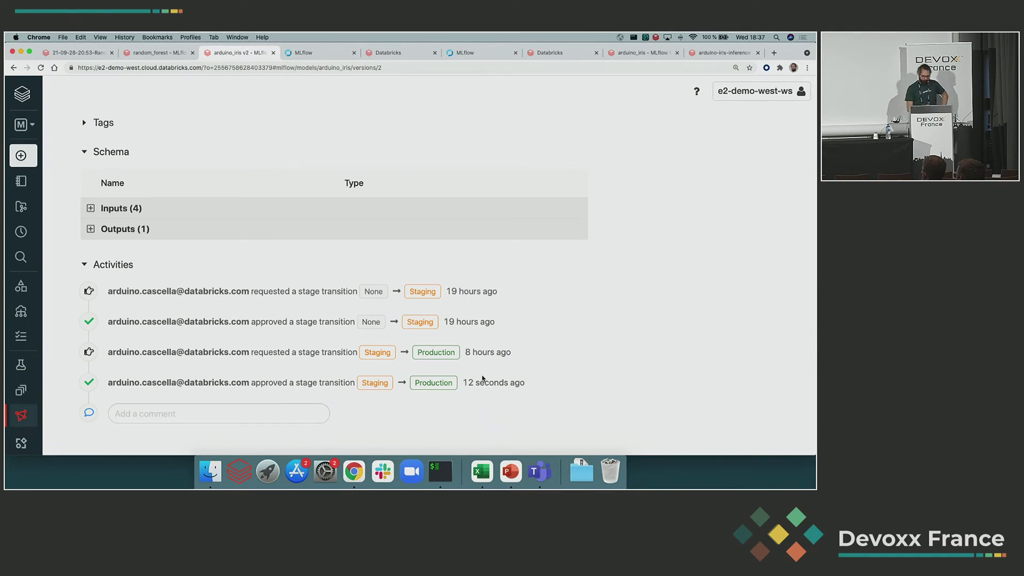
{"action": "scroll", "coordinate": [532, 143], "scroll_direction": "up", "scroll_amount": 5}
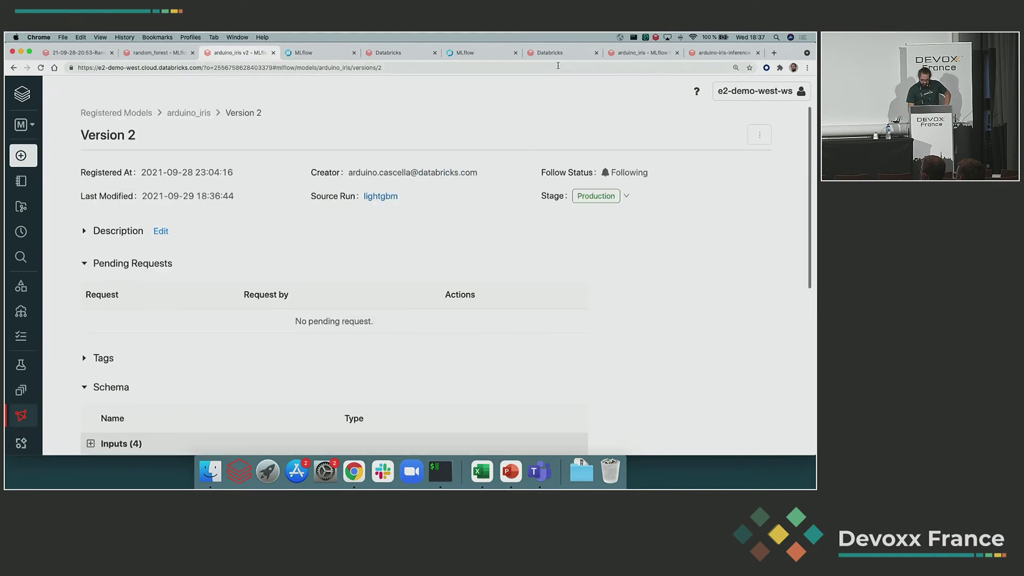
Open the arduino-iris-inference notebook and review the cells for the registry snippets, model name and version, model loading and test data.
{"action": "left_click", "coordinate": [632, 53]}
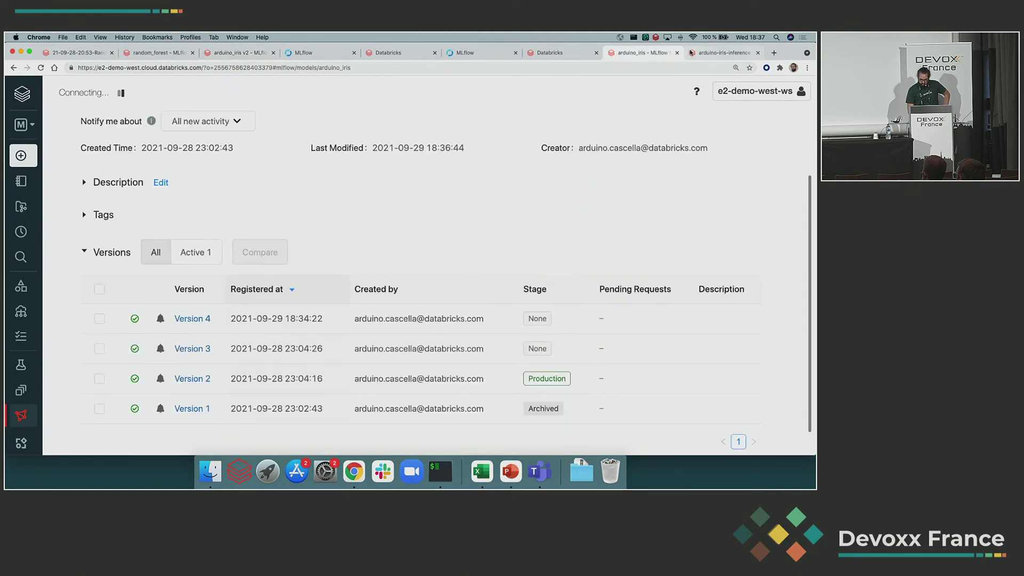
{"action": "left_click", "coordinate": [720, 53]}
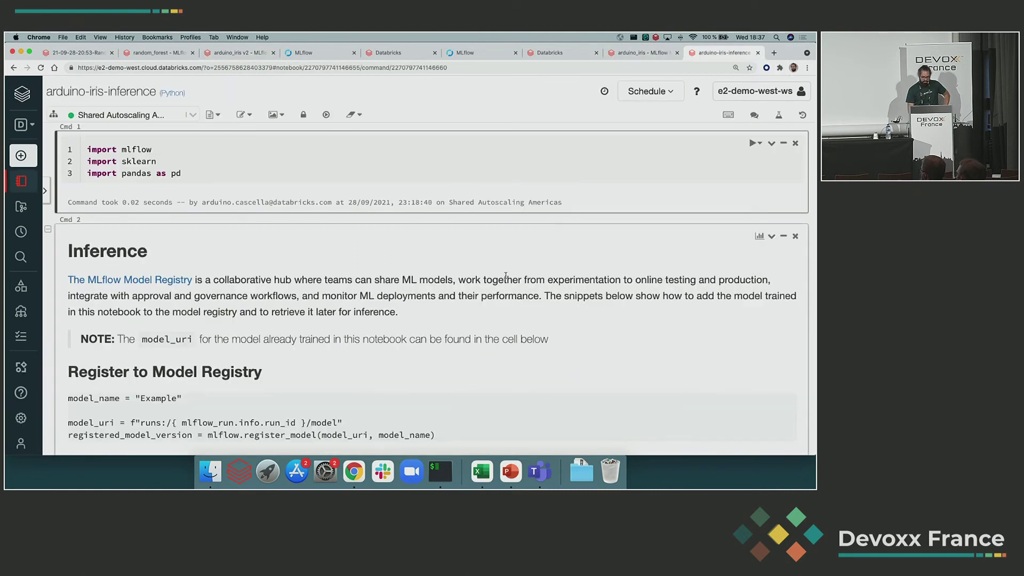
{"action": "scroll", "coordinate": [505, 277], "scroll_direction": "down", "scroll_amount": 5}
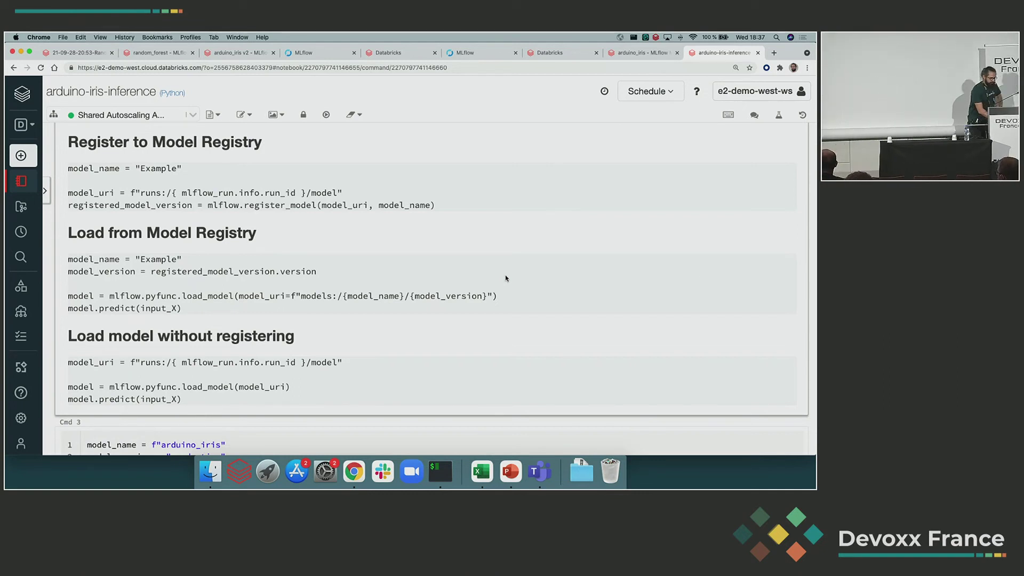
{"action": "scroll", "coordinate": [522, 224], "scroll_direction": "down", "scroll_amount": 1}
{"action": "scroll", "coordinate": [522, 223], "scroll_direction": "down", "scroll_amount": 6}
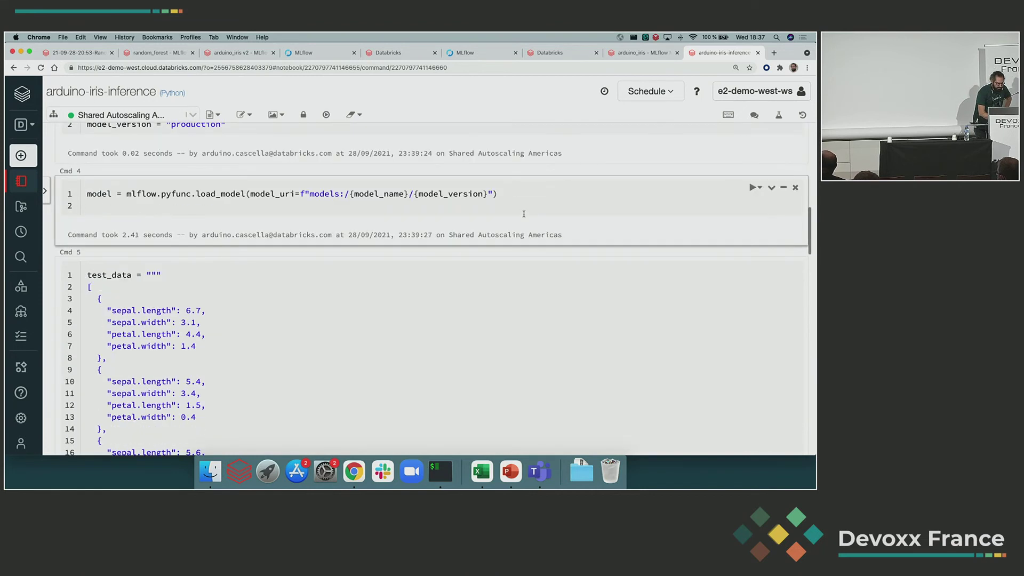
{"action": "scroll", "coordinate": [469, 338], "scroll_direction": "down", "scroll_amount": 3}
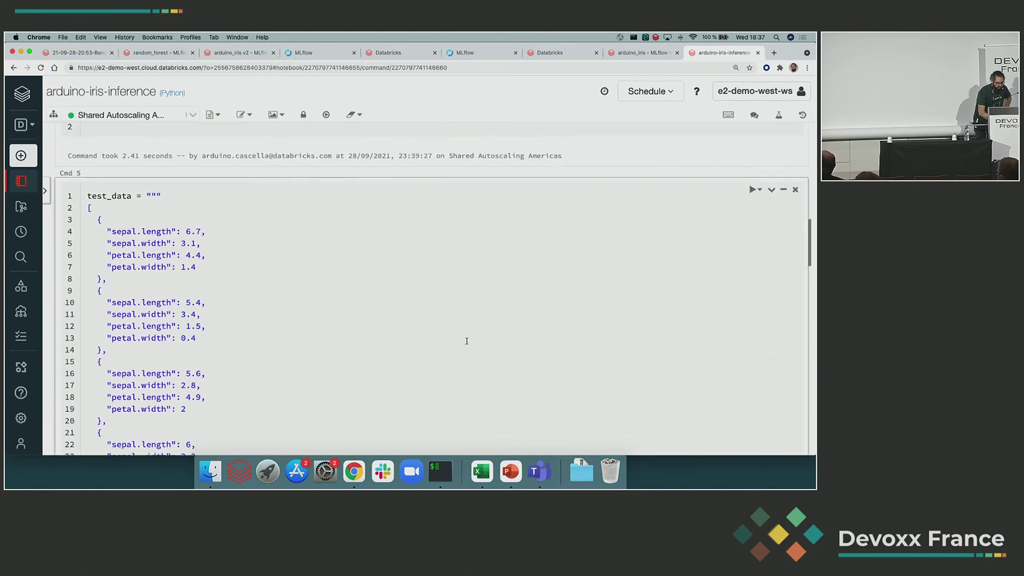
{"action": "scroll", "coordinate": [467, 341], "scroll_direction": "up", "scroll_amount": 4}
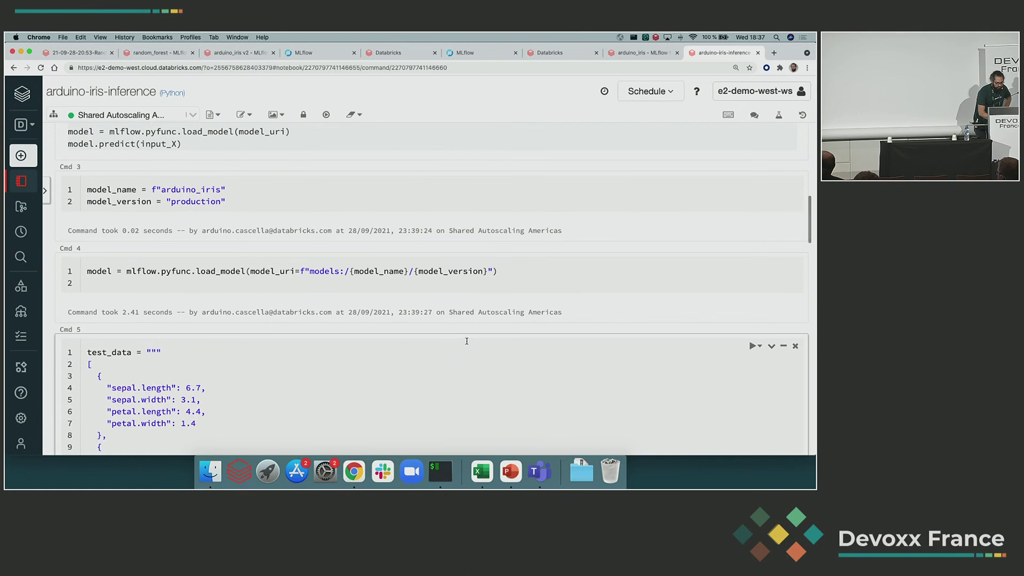
Highlight the mlflow.pyfunc.load_model line that uses model_name and model_version, and reread the Model Registry snippets above it.
{"action": "double_click", "coordinate": [484, 272]}
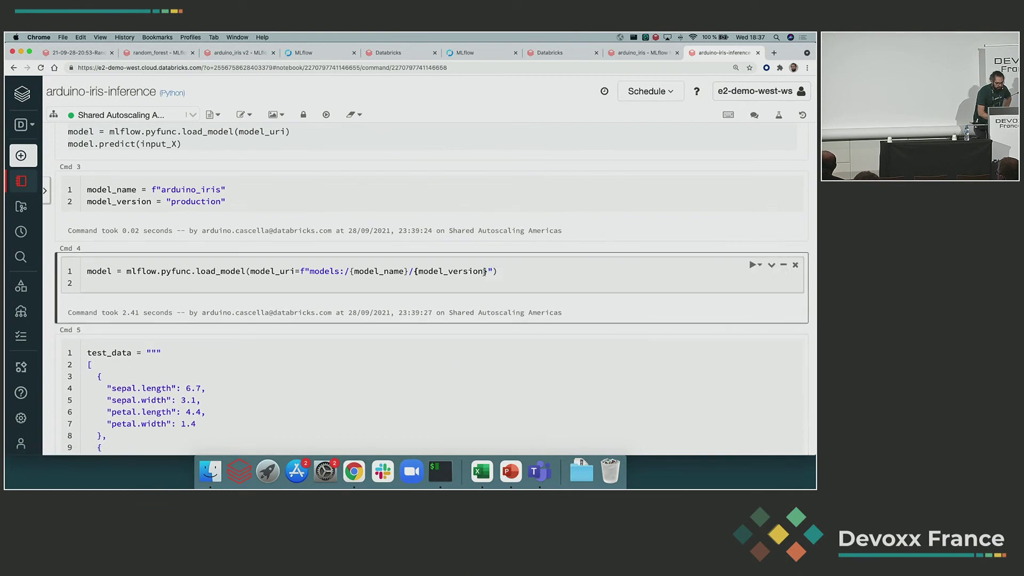
{"action": "triple_click", "coordinate": [484, 273]}
{"action": "scroll", "coordinate": [484, 273], "scroll_direction": "up", "scroll_amount": 2}
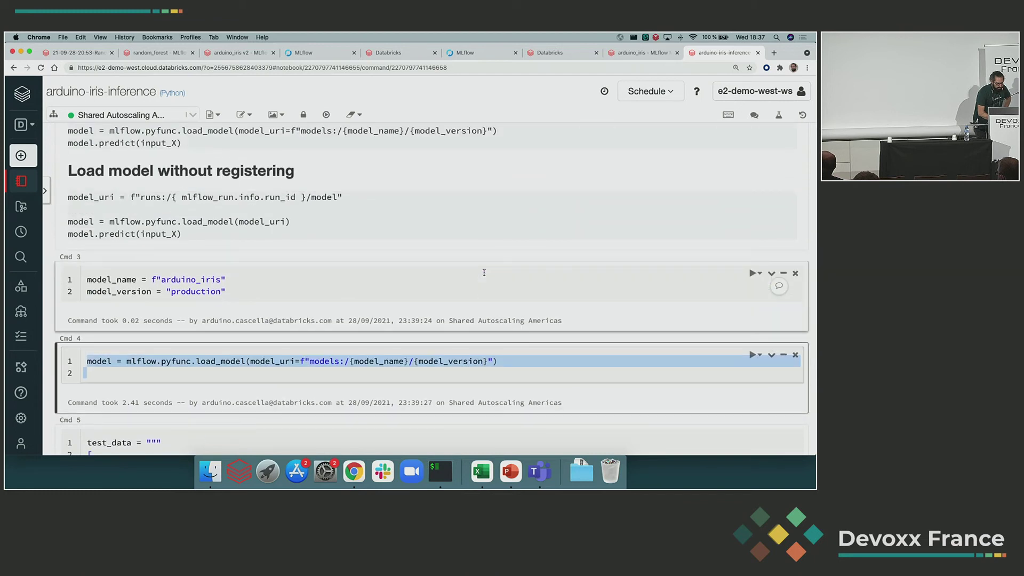
{"action": "scroll", "coordinate": [484, 272], "scroll_direction": "up", "scroll_amount": 5}
{"action": "scroll", "coordinate": [484, 275], "scroll_direction": "up", "scroll_amount": 3}
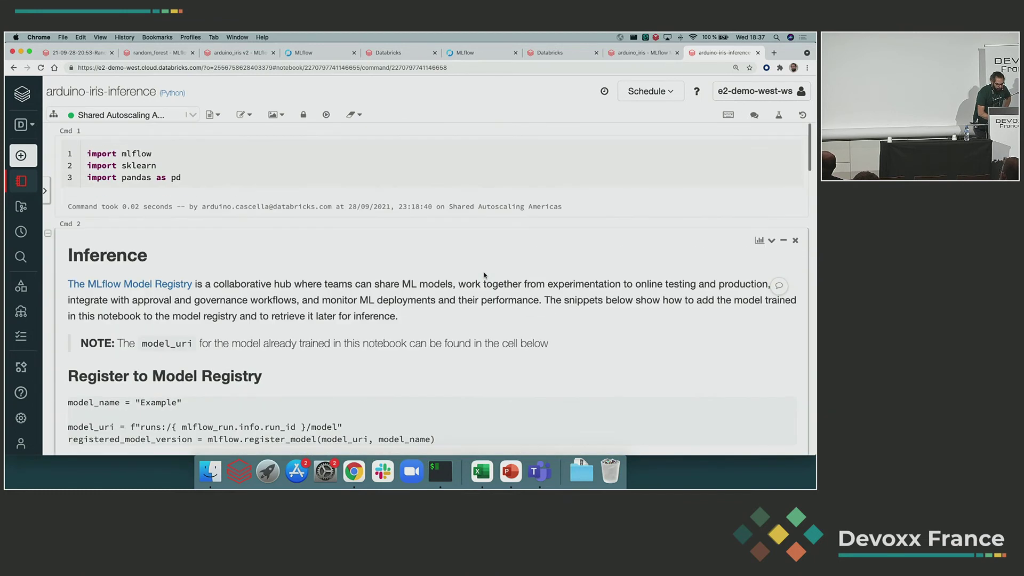
{"action": "scroll", "coordinate": [484, 275], "scroll_direction": "down", "scroll_amount": 10}
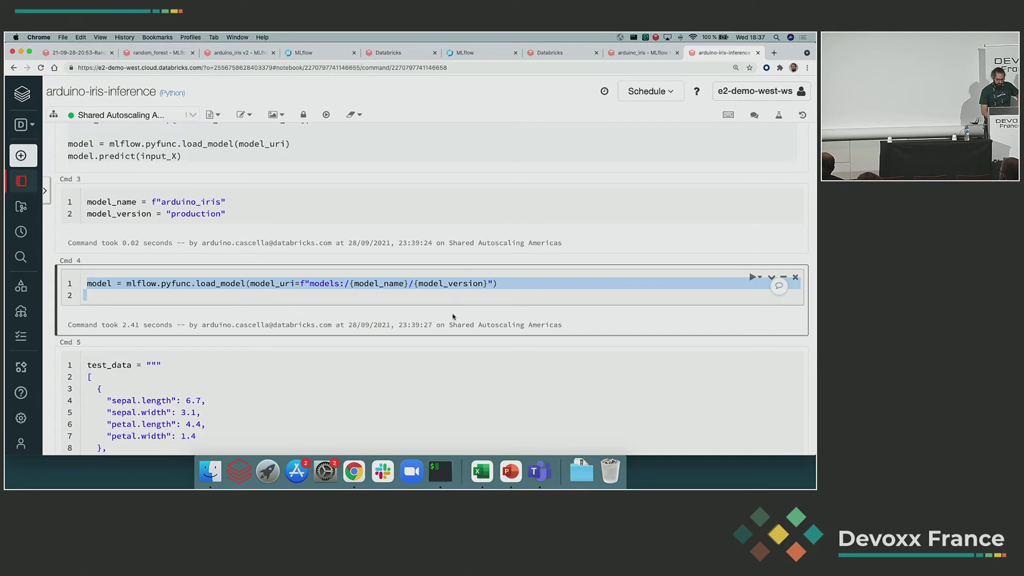
Examine the JSON test data and displayed pdf table, and highlight the model.predict(pdf) code to compare its output with the rows.
{"action": "scroll", "coordinate": [290, 313], "scroll_direction": "down", "scroll_amount": 10}
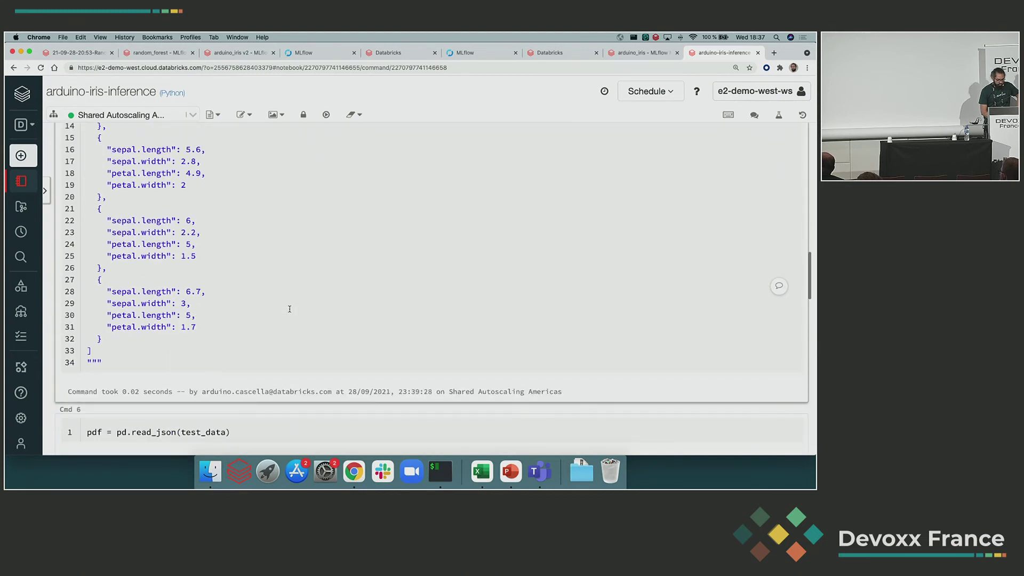
{"action": "scroll", "coordinate": [289, 311], "scroll_direction": "down", "scroll_amount": 6}
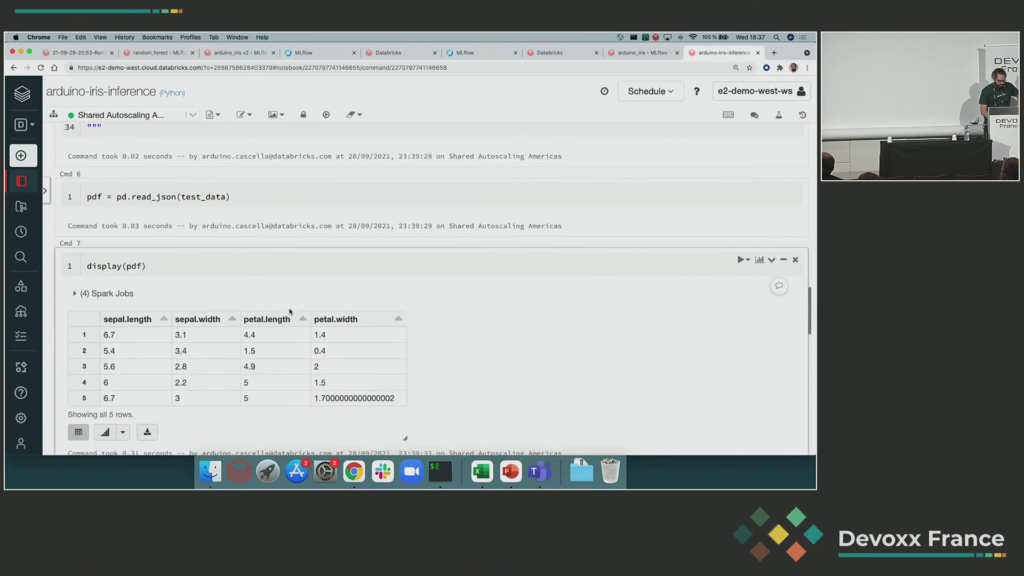
{"action": "left_click", "coordinate": [181, 226]}
{"action": "key", "text": "super+a"}
{"action": "scroll", "coordinate": [213, 245], "scroll_direction": "up", "scroll_amount": 3}
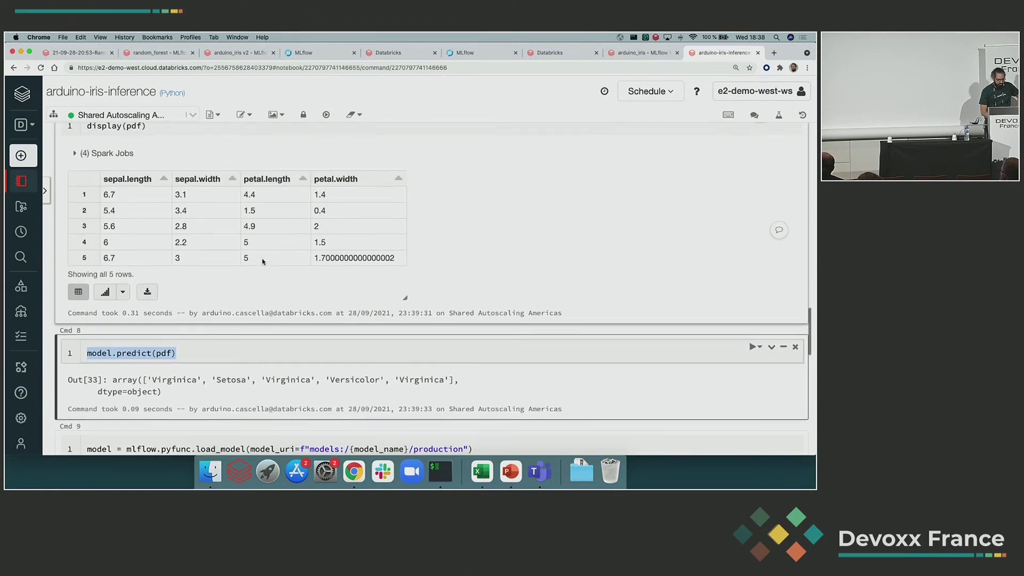
{"action": "scroll", "coordinate": [263, 261], "scroll_direction": "up", "scroll_amount": 1}
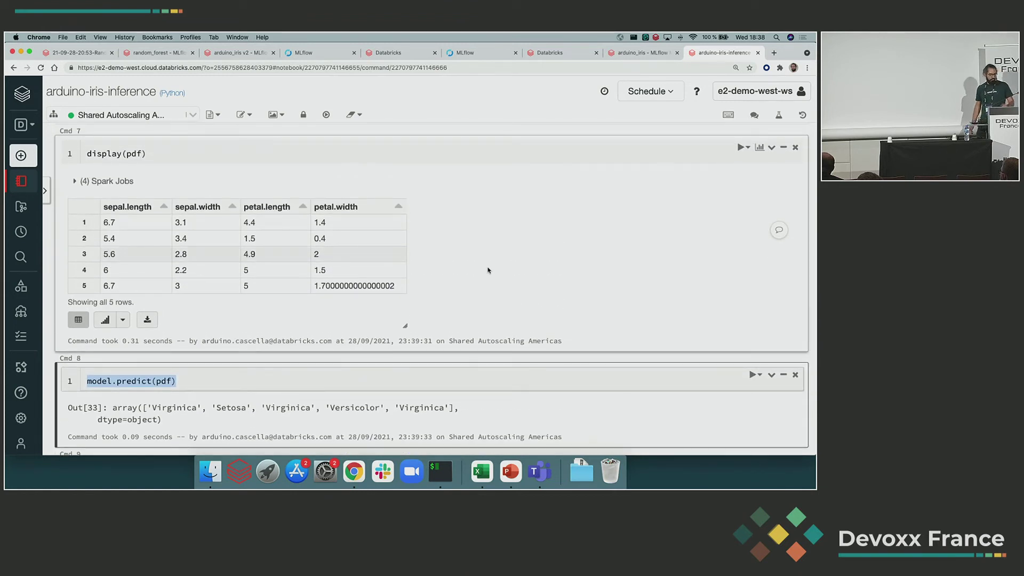